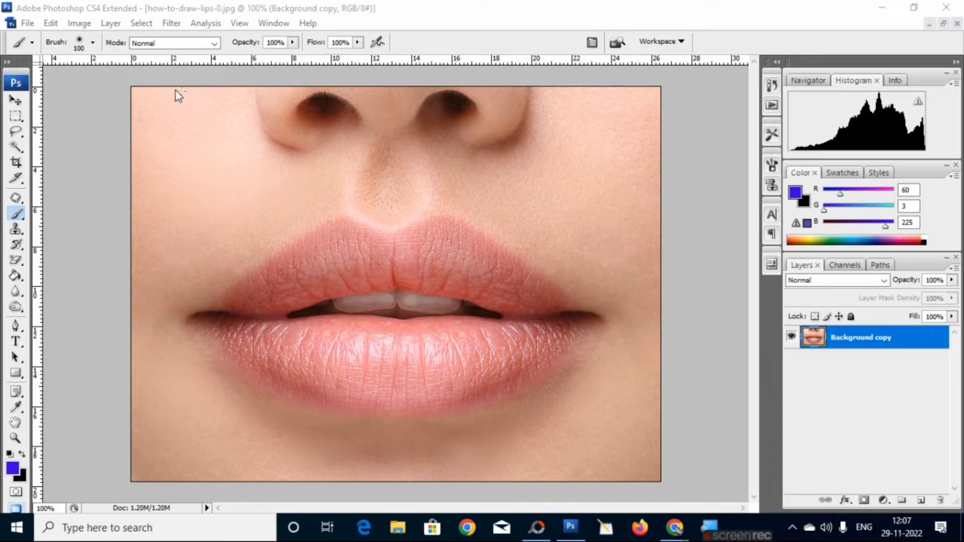
Set a soft 0%-hardness 100 px brush at 34% opacity
{"action": "left_click", "coordinate": [93, 43]}
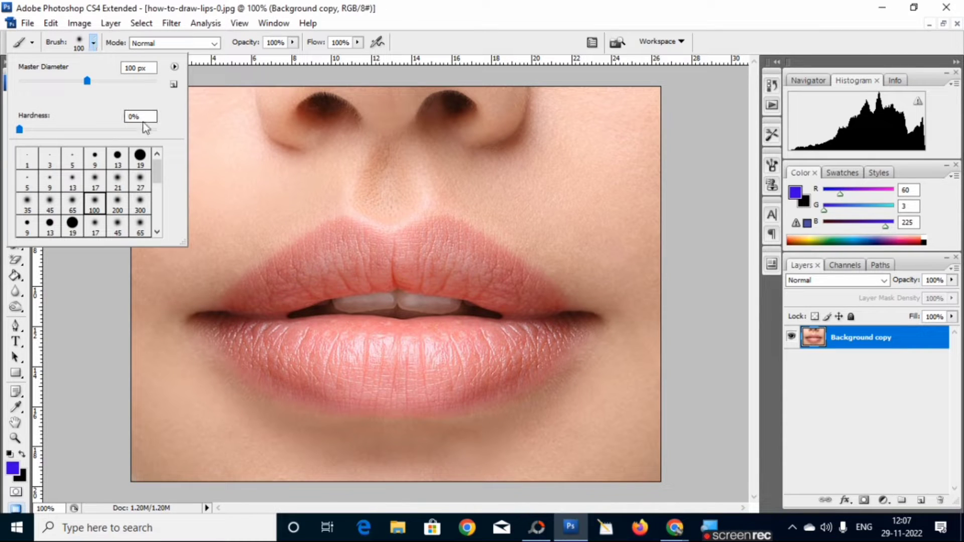
{"action": "left_click", "coordinate": [542, 41]}
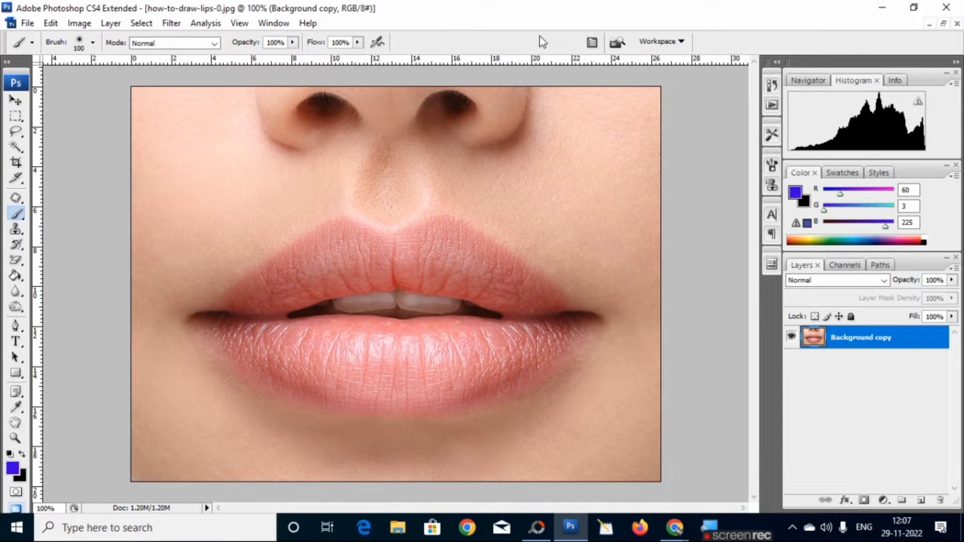
{"action": "left_click", "coordinate": [293, 43]}
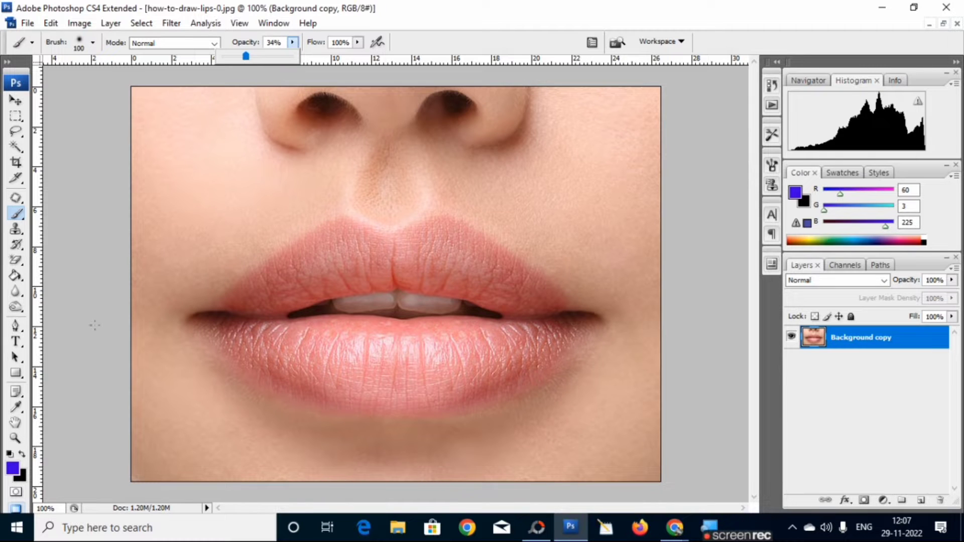
Set the foreground colour to blue-purple 2f00b4 and paint over the upper lip
{"action": "left_click", "coordinate": [12, 469]}
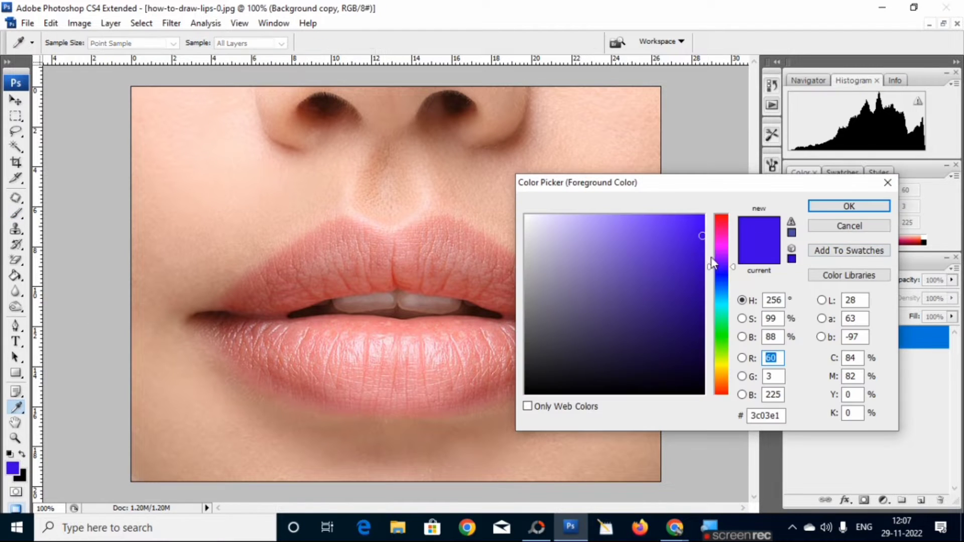
{"action": "left_click_drag", "start_coordinate": [701, 283], "coordinate": [706, 267]}
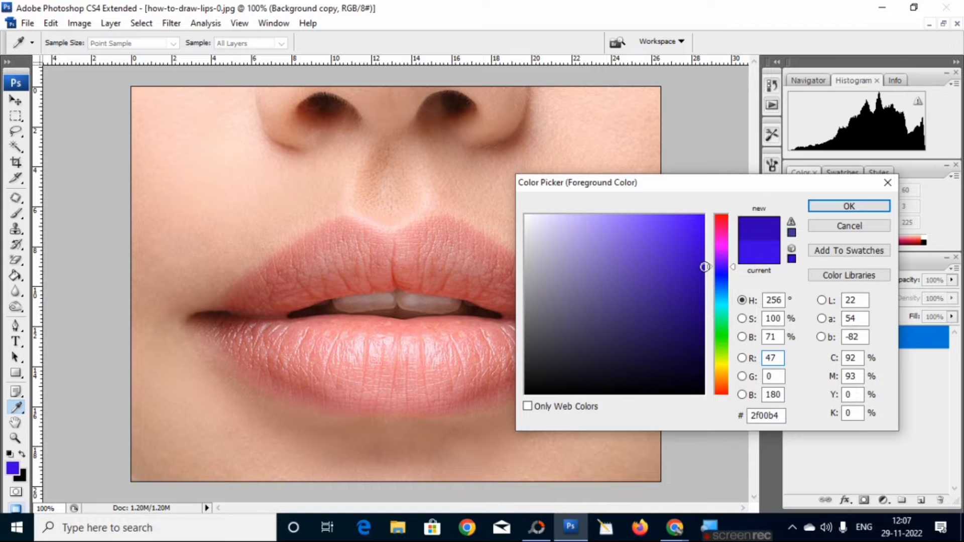
{"action": "left_click", "coordinate": [834, 207]}
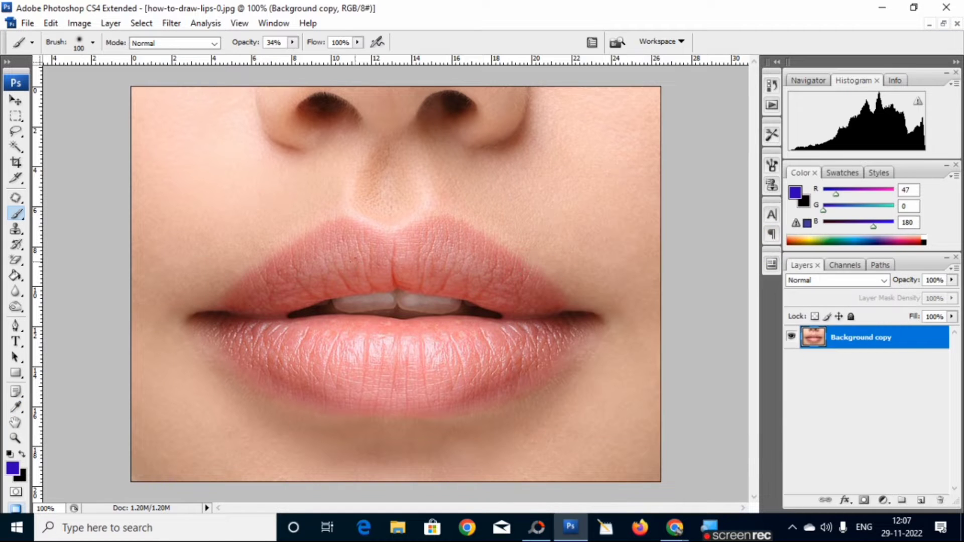
{"action": "mouse_move", "coordinate": [326, 254]}
{"action": "left_mouse_down"}
{"action": "mouse_move", "coordinate": [452, 241]}
{"action": "mouse_move", "coordinate": [542, 286]}
{"action": "mouse_move", "coordinate": [522, 337]}
{"action": "mouse_move", "coordinate": [361, 362]}
{"action": "mouse_move", "coordinate": [261, 346]}
{"action": "mouse_move", "coordinate": [246, 281]}
{"action": "mouse_move", "coordinate": [372, 231]}
{"action": "left_mouse_up"}
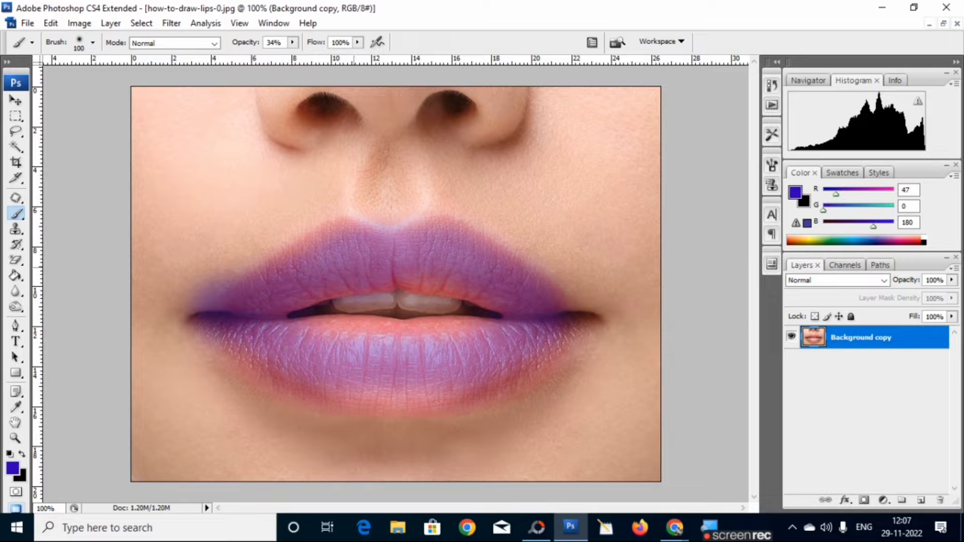
{"action": "mouse_move", "coordinate": [252, 361]}
{"action": "left_mouse_down"}
{"action": "mouse_move", "coordinate": [307, 397]}
{"action": "mouse_move", "coordinate": [427, 402]}
{"action": "mouse_move", "coordinate": [582, 352]}
{"action": "mouse_move", "coordinate": [583, 320]}
{"action": "mouse_move", "coordinate": [547, 271]}
{"action": "mouse_move", "coordinate": [377, 221]}
{"action": "mouse_move", "coordinate": [324, 248]}
{"action": "left_mouse_up"}
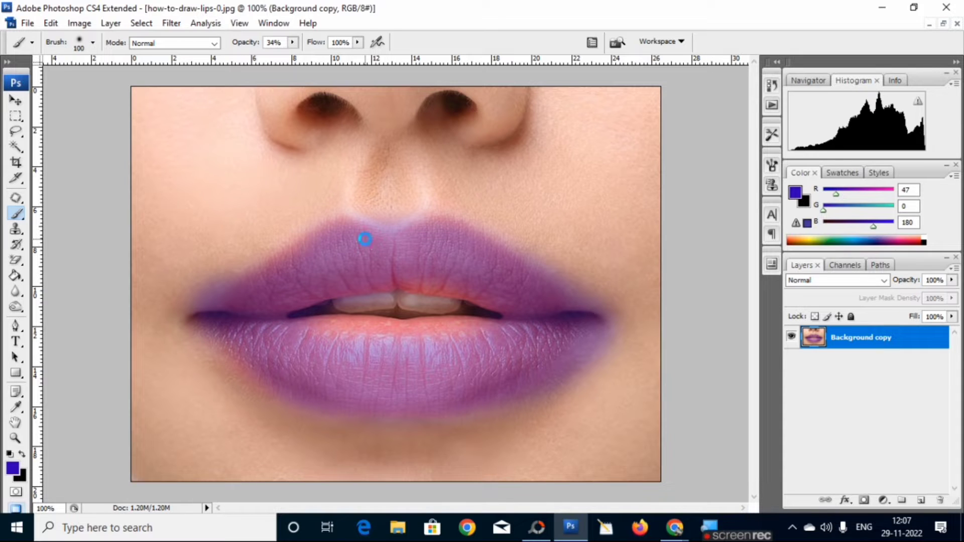
{"action": "key", "text": "ctrl+z"}
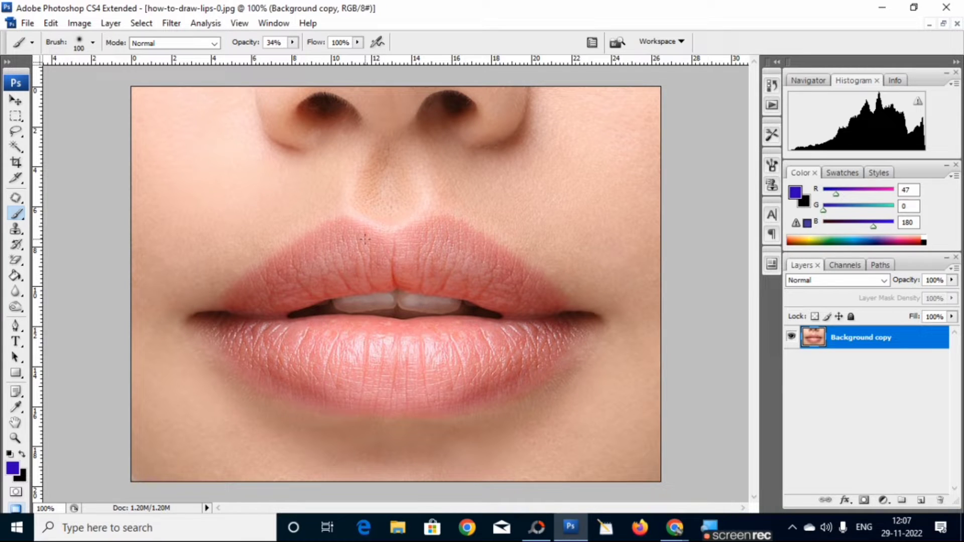
Add a new Layer 1 and raise the brush opacity to 100%
{"action": "left_click", "coordinate": [923, 501]}
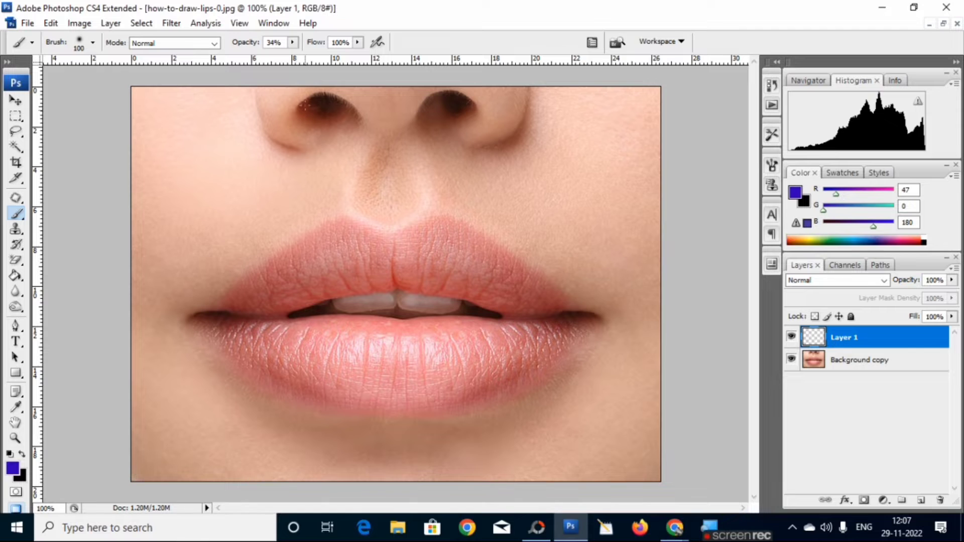
{"action": "left_click", "coordinate": [292, 43]}
{"action": "left_click_drag", "start_coordinate": [293, 57], "coordinate": [360, 62]}
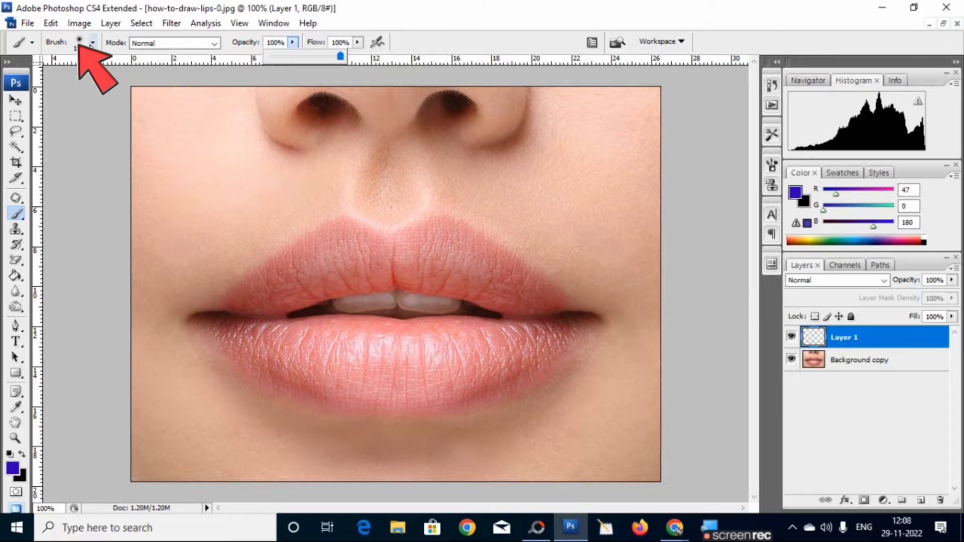
Paint both lips solid blue on Layer 1 with a hard round 87 px brush
{"action": "left_click", "coordinate": [92, 42]}
{"action": "left_click", "coordinate": [140, 158]}
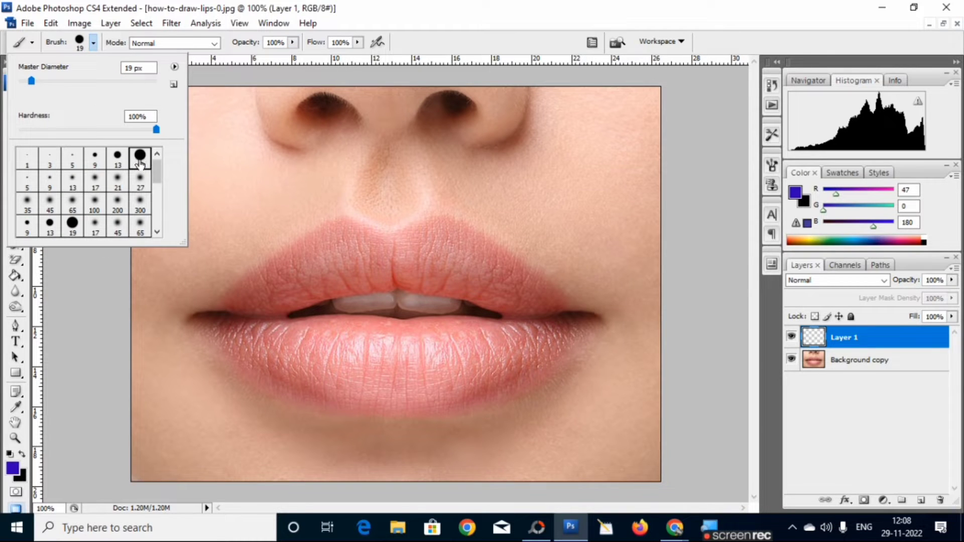
{"action": "left_click_drag", "start_coordinate": [33, 85], "coordinate": [81, 89]}
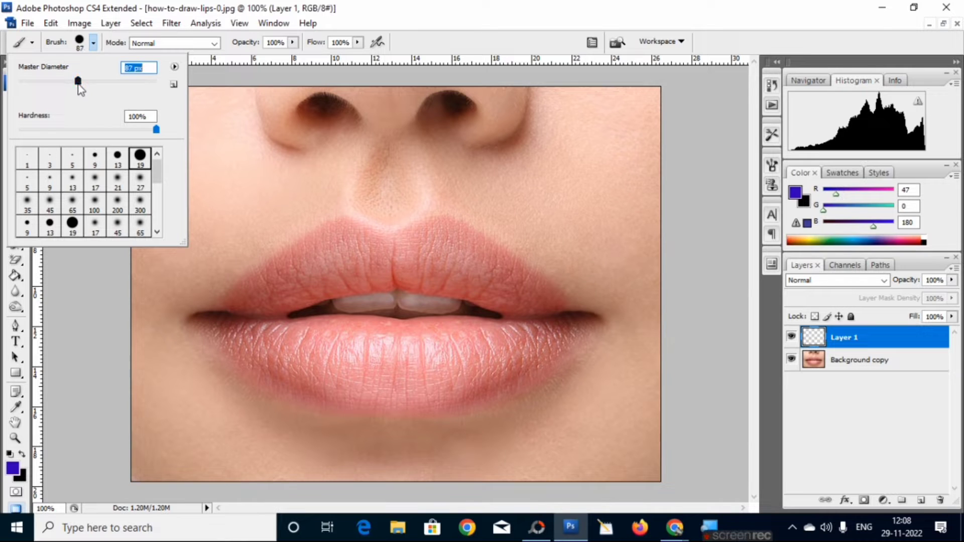
{"action": "left_click", "coordinate": [376, 280]}
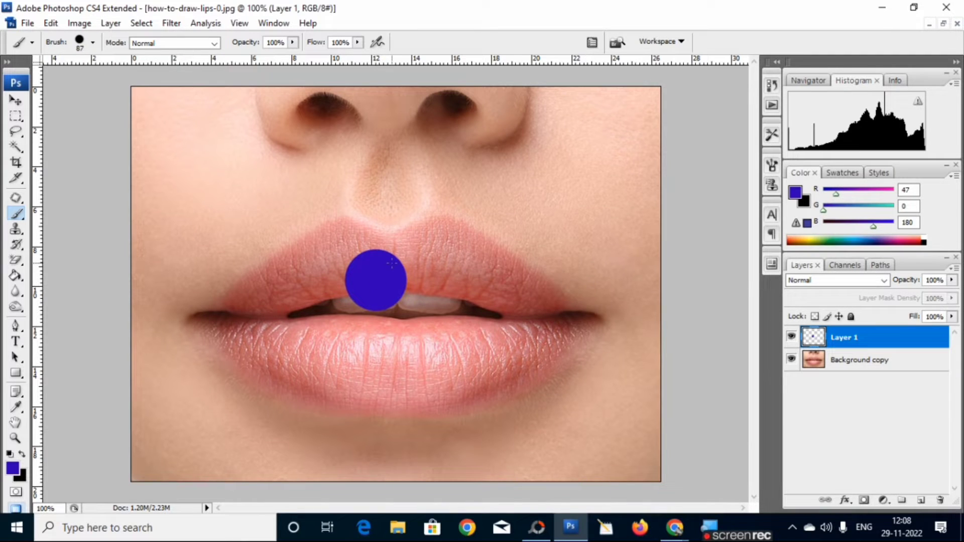
{"action": "key", "text": "ctrl+z"}
{"action": "mouse_move", "coordinate": [365, 246]}
{"action": "left_mouse_down"}
{"action": "mouse_move", "coordinate": [273, 296]}
{"action": "mouse_move", "coordinate": [394, 372]}
{"action": "mouse_move", "coordinate": [508, 294]}
{"action": "mouse_move", "coordinate": [486, 342]}
{"action": "mouse_move", "coordinate": [519, 303]}
{"action": "left_mouse_up"}
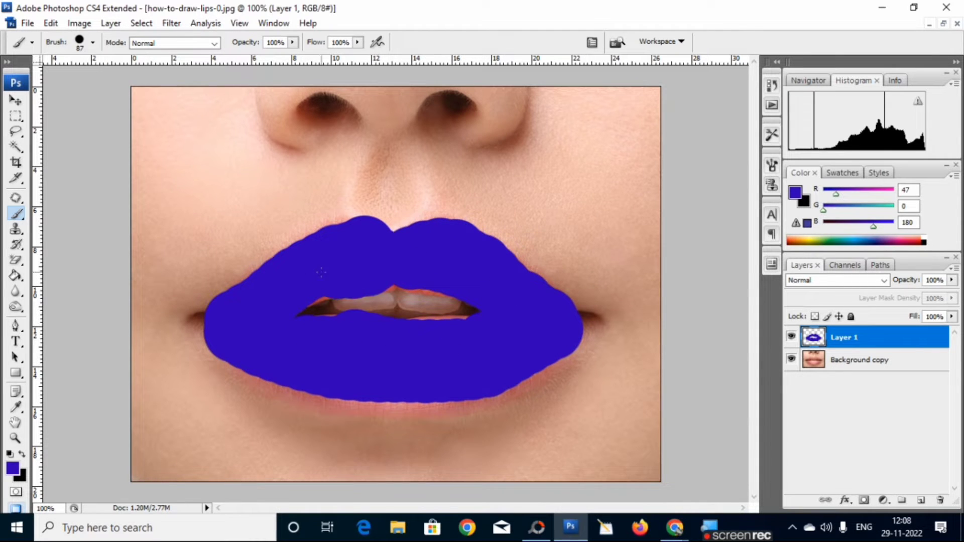
Apply a 30.8-pixel Gaussian Blur to the blue paint on Layer 1
{"action": "left_click", "coordinate": [171, 24]}
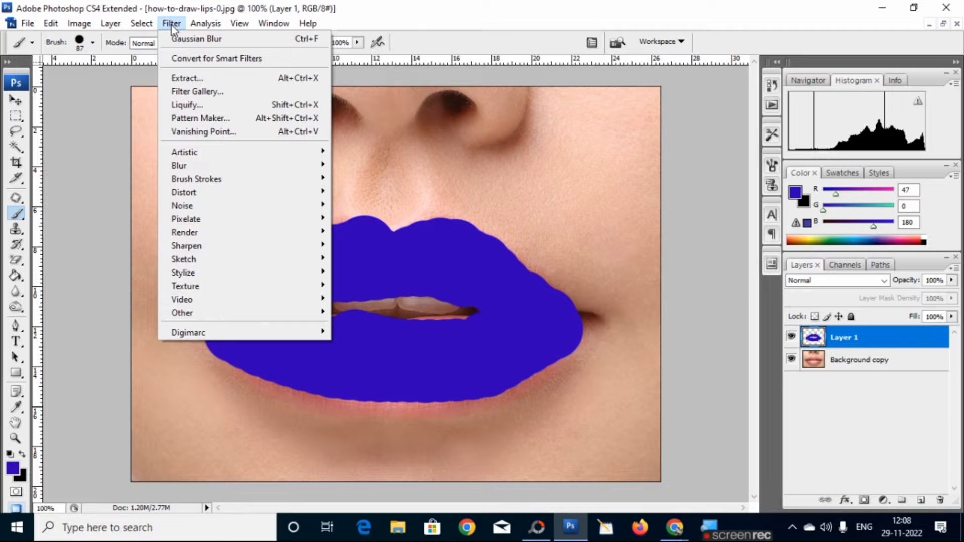
{"action": "mouse_move", "coordinate": [179, 165]}
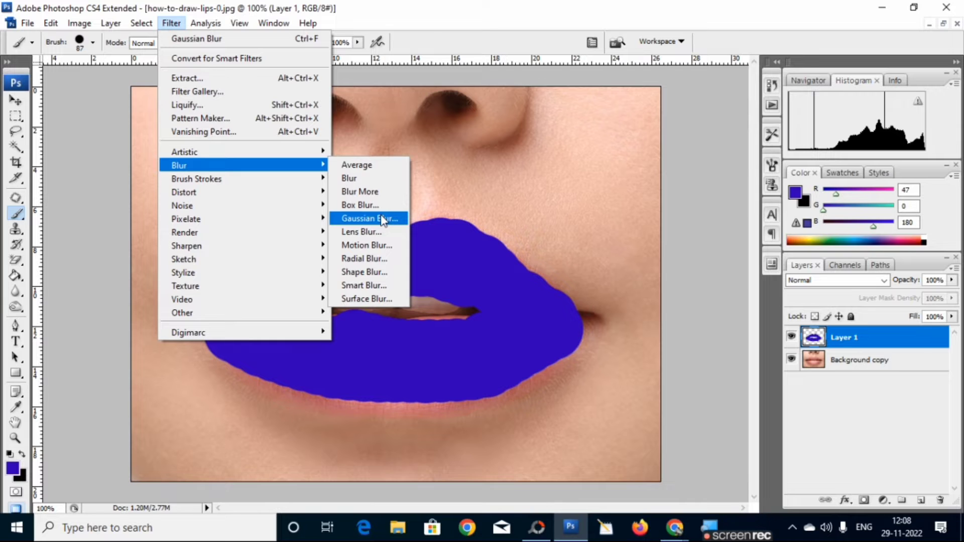
{"action": "left_click", "coordinate": [382, 218]}
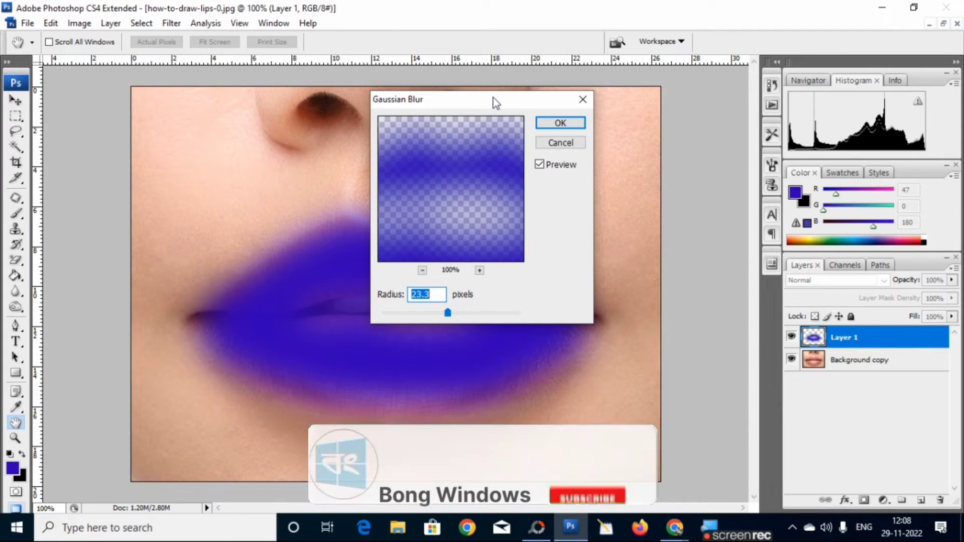
{"action": "left_click_drag", "start_coordinate": [495, 102], "coordinate": [666, 124]}
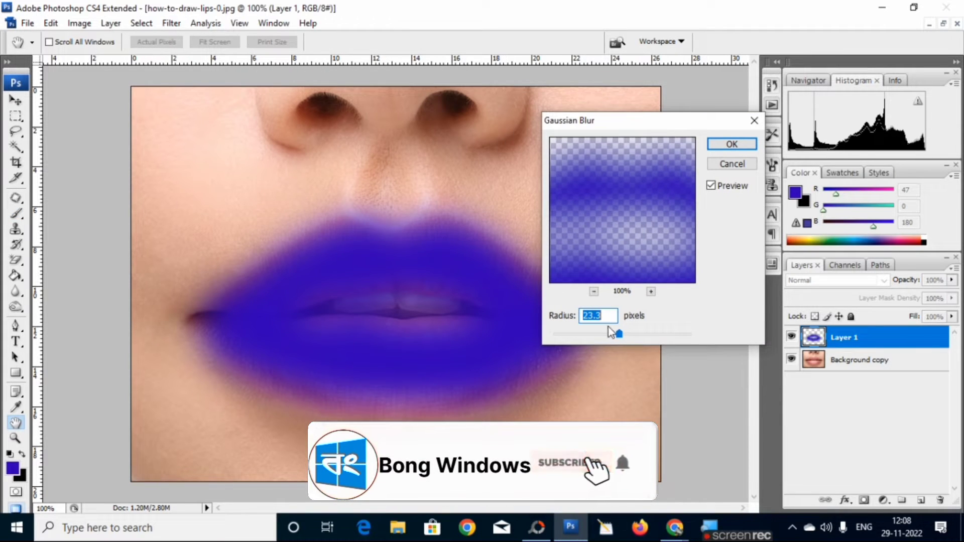
{"action": "left_click_drag", "start_coordinate": [620, 334], "coordinate": [623, 334]}
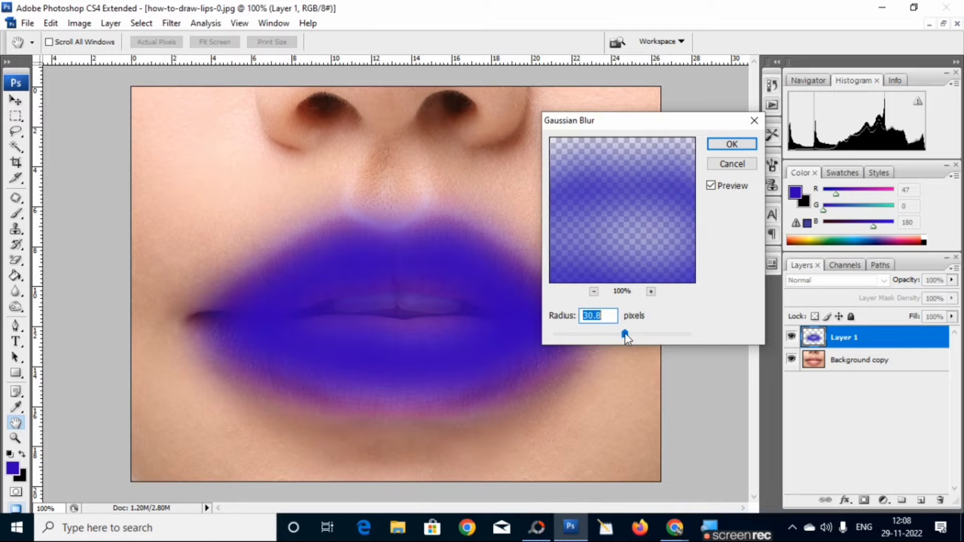
{"action": "left_click", "coordinate": [734, 146]}
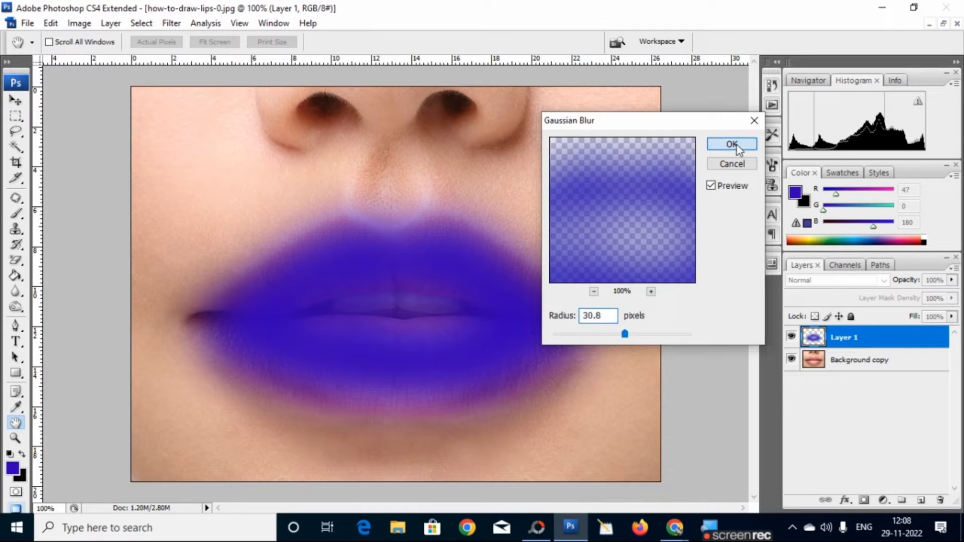
{"action": "key", "text": "b"}
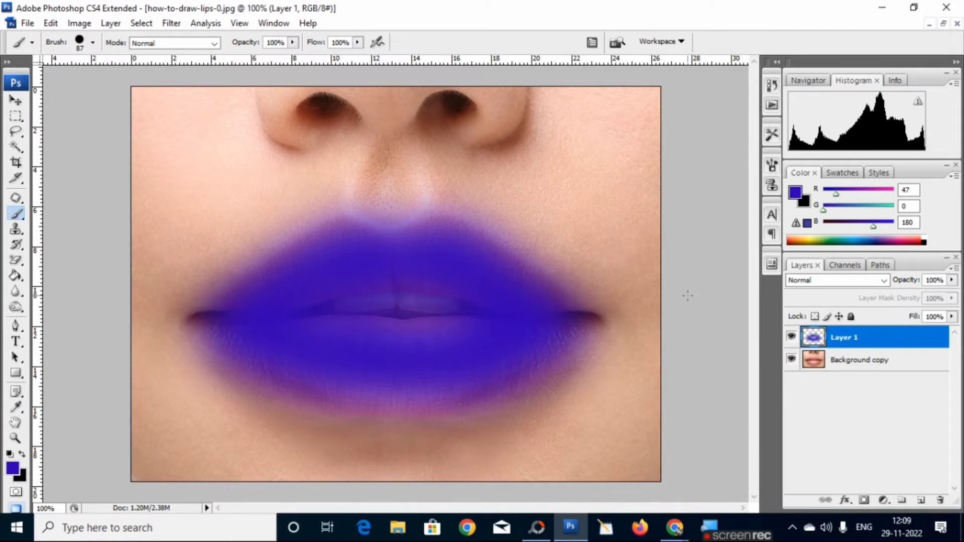
Change Layer 1's blend mode from Normal to Soft Light, then toggle its visibility to compare
{"action": "left_click", "coordinate": [842, 280]}
{"action": "left_click", "coordinate": [761, 291]}
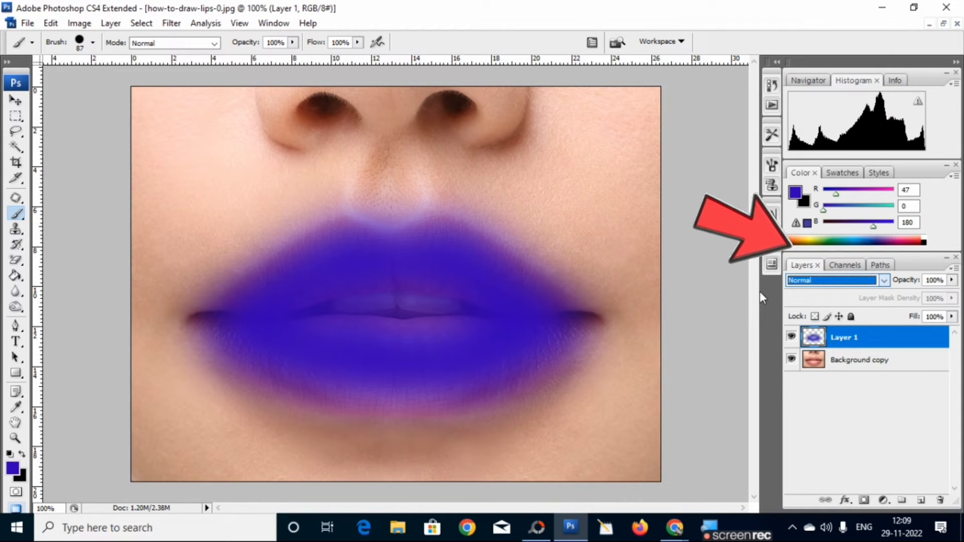
{"action": "left_click", "coordinate": [803, 281]}
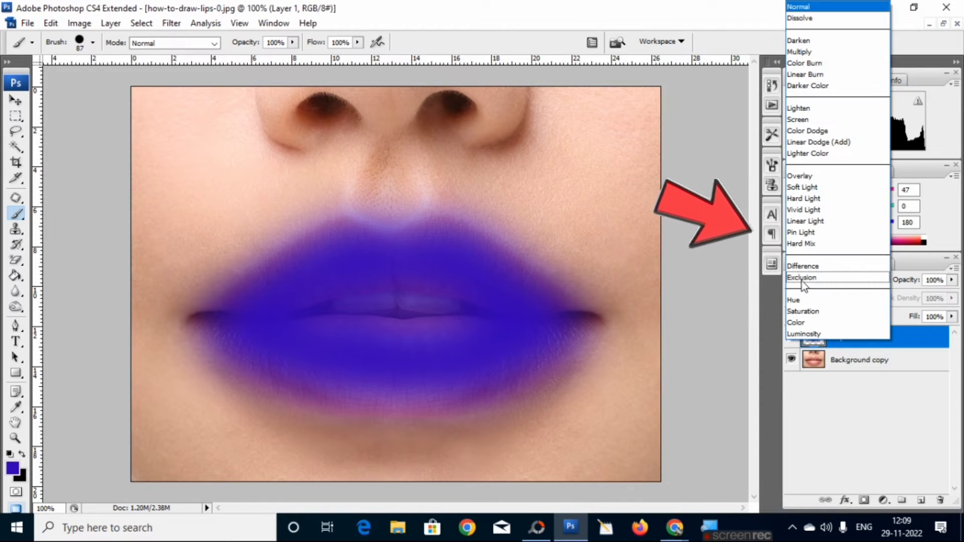
{"action": "left_click", "coordinate": [819, 189]}
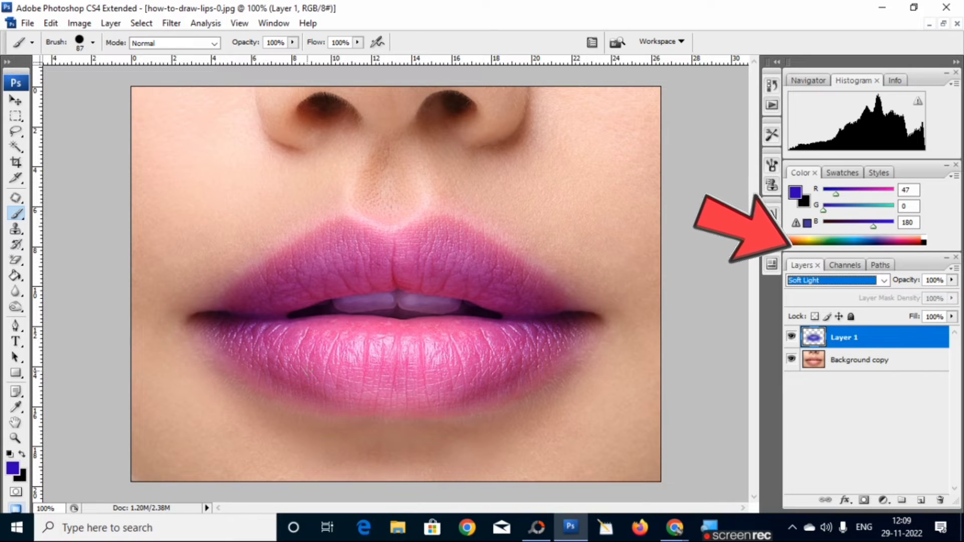
{"action": "left_click", "coordinate": [793, 338]}
{"action": "left_click", "coordinate": [793, 338]}
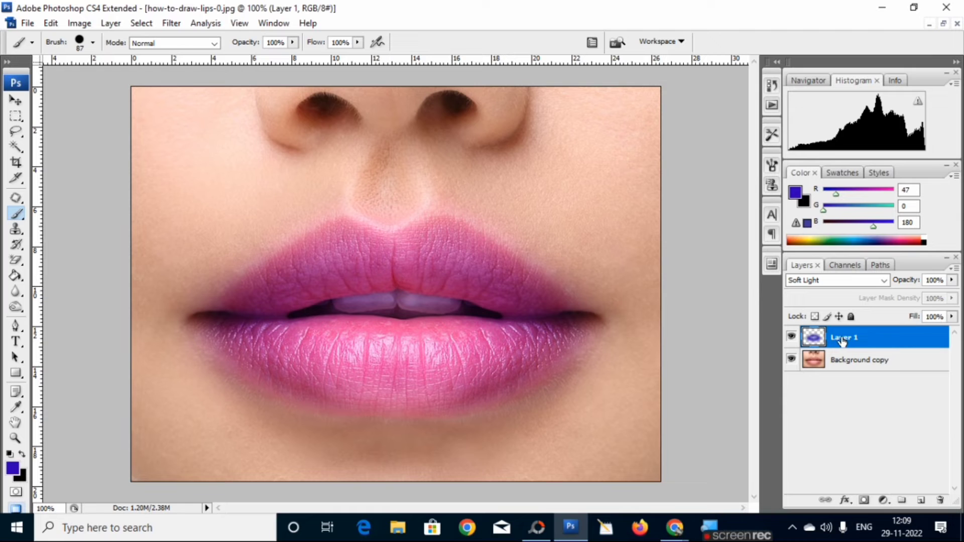
{"action": "left_click", "coordinate": [818, 284]}
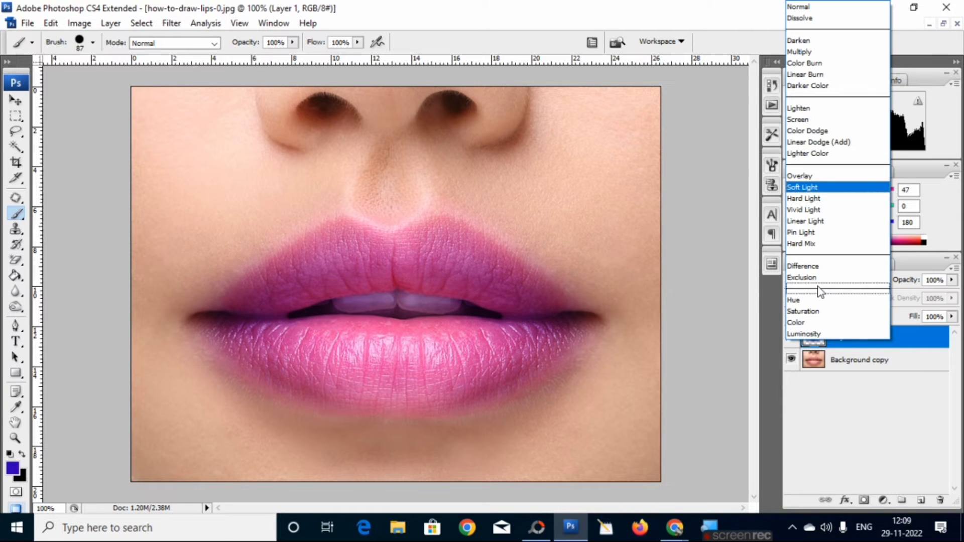
{"action": "left_click", "coordinate": [919, 341]}
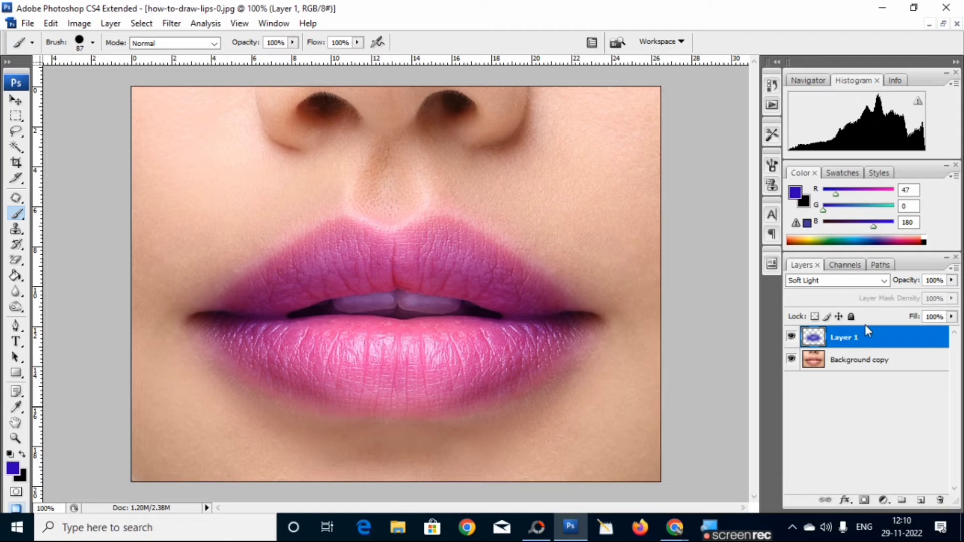
{"action": "left_click", "coordinate": [809, 284]}
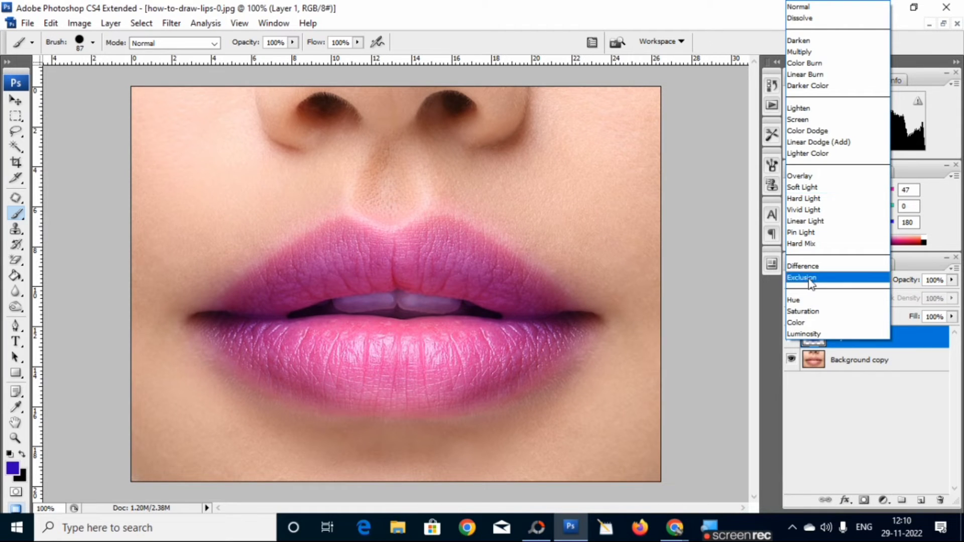
{"action": "left_click", "coordinate": [812, 201]}
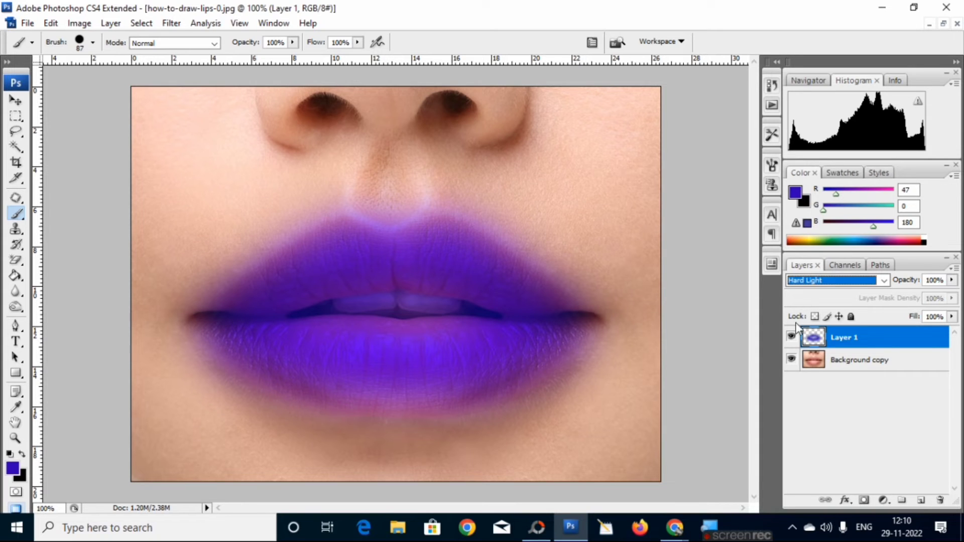
{"action": "left_click", "coordinate": [821, 280]}
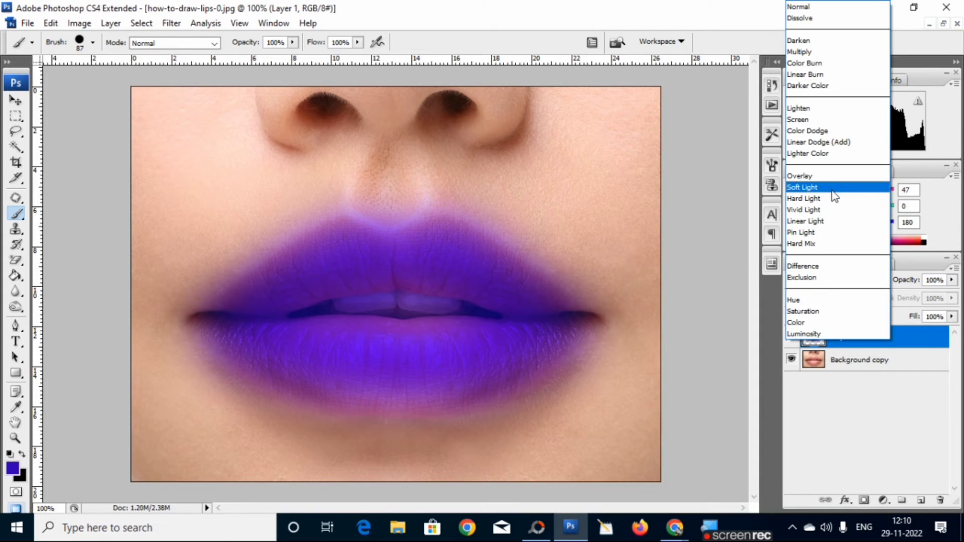
{"action": "left_click", "coordinate": [835, 211]}
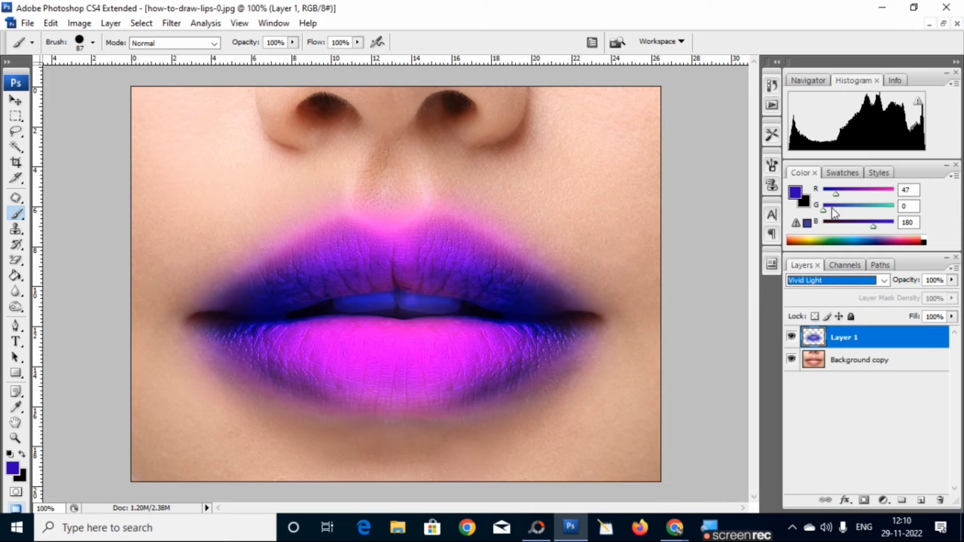
{"action": "left_click", "coordinate": [881, 281]}
{"action": "left_click", "coordinate": [870, 222]}
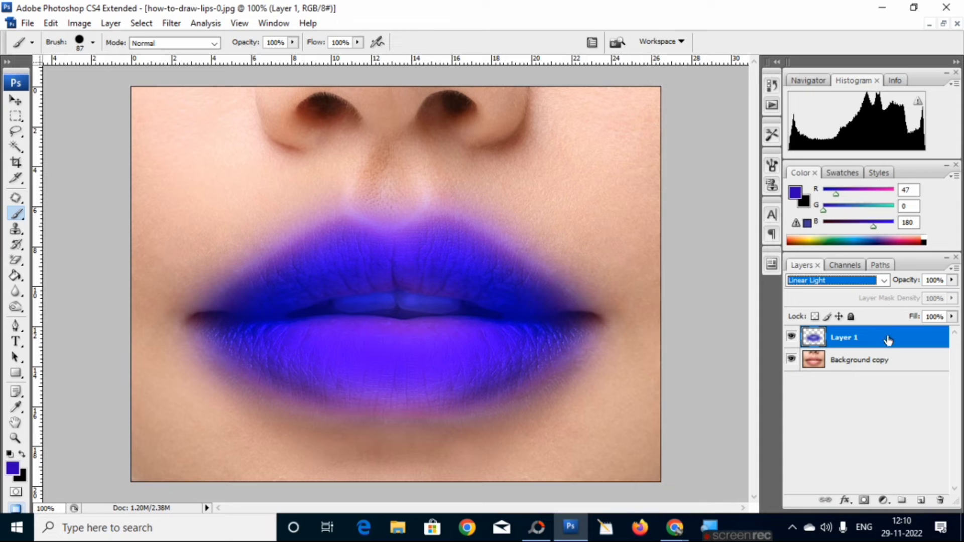
{"action": "left_click", "coordinate": [883, 280]}
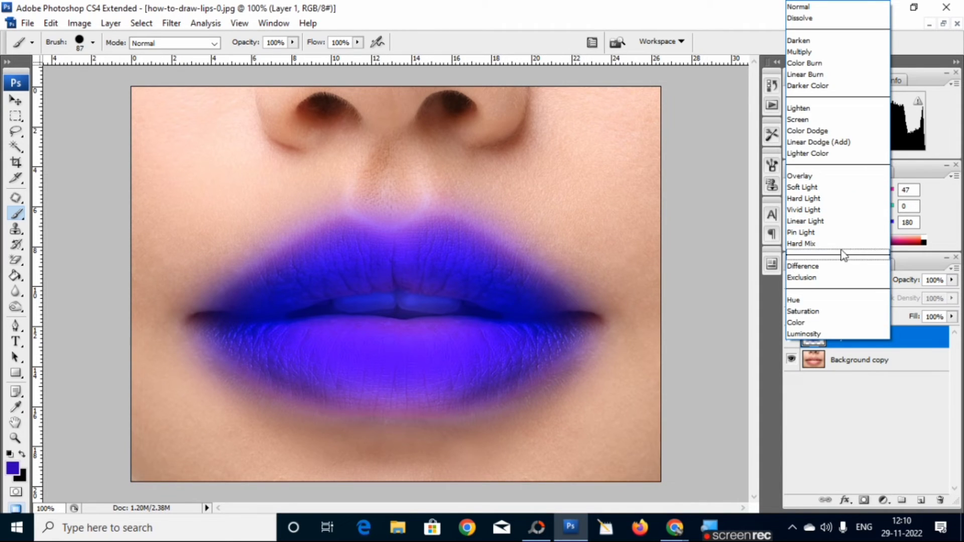
{"action": "left_click", "coordinate": [842, 232]}
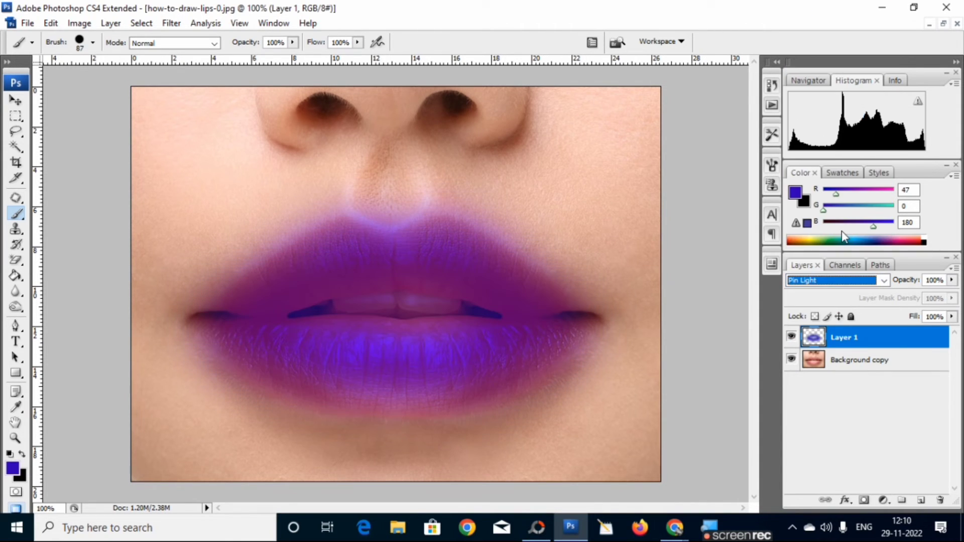
{"action": "left_click", "coordinate": [844, 280]}
{"action": "left_click", "coordinate": [850, 246]}
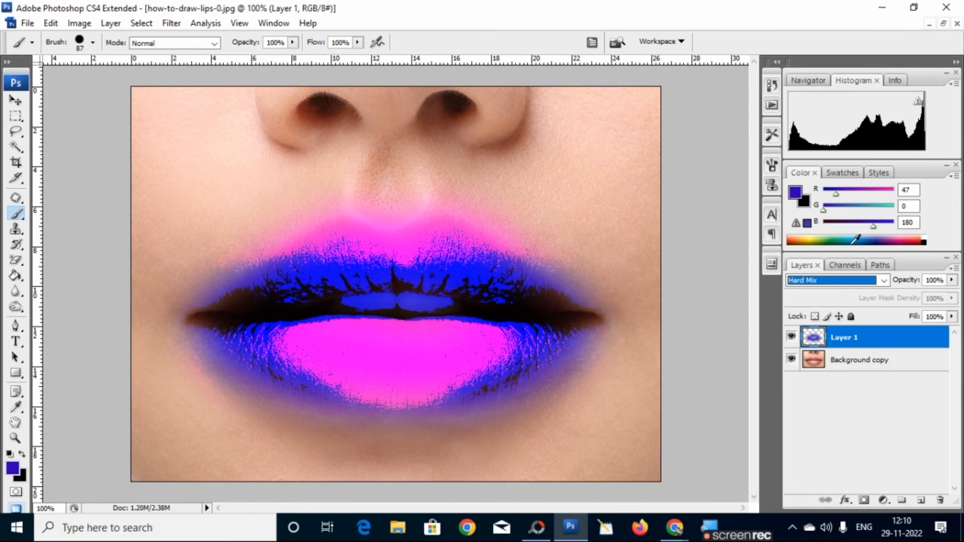
{"action": "left_click", "coordinate": [882, 285]}
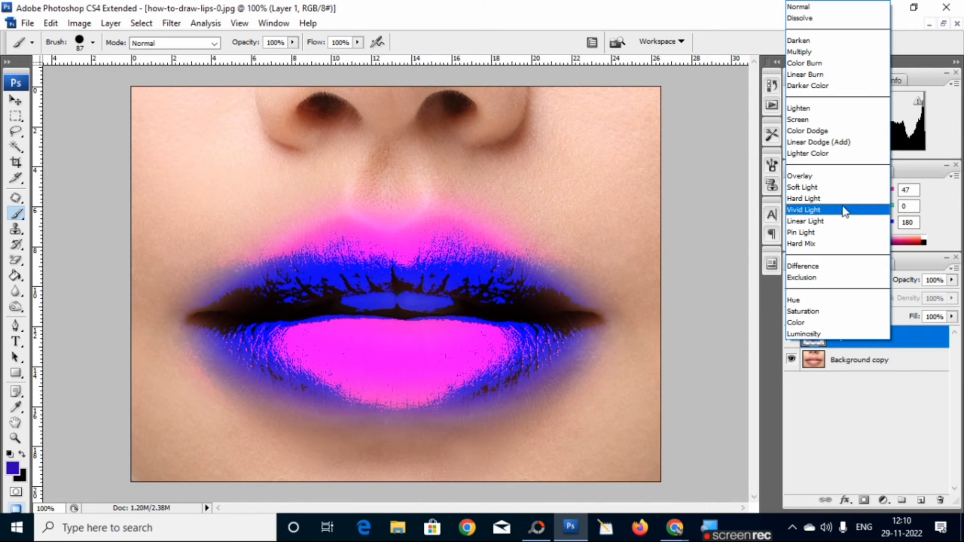
{"action": "left_click", "coordinate": [852, 177]}
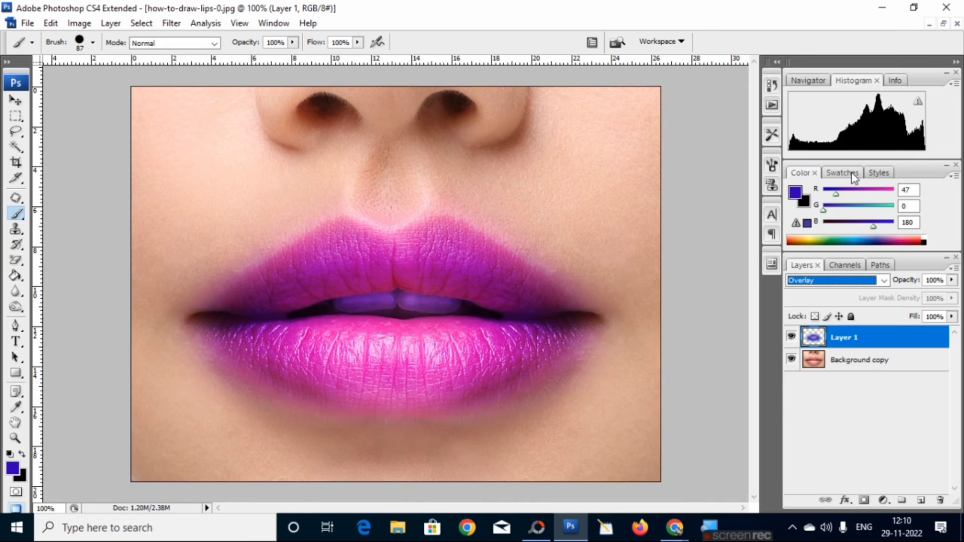
{"action": "left_click", "coordinate": [882, 285]}
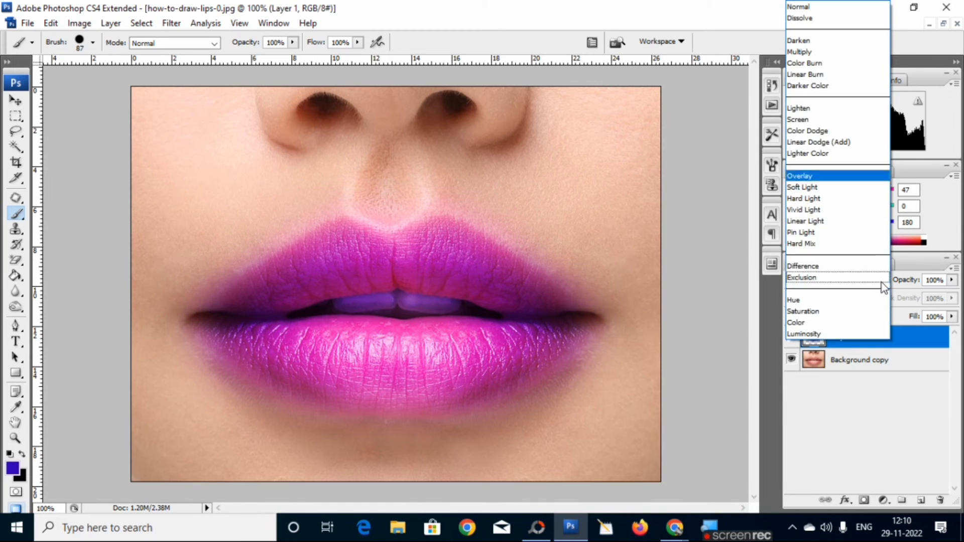
{"action": "left_click", "coordinate": [857, 188]}
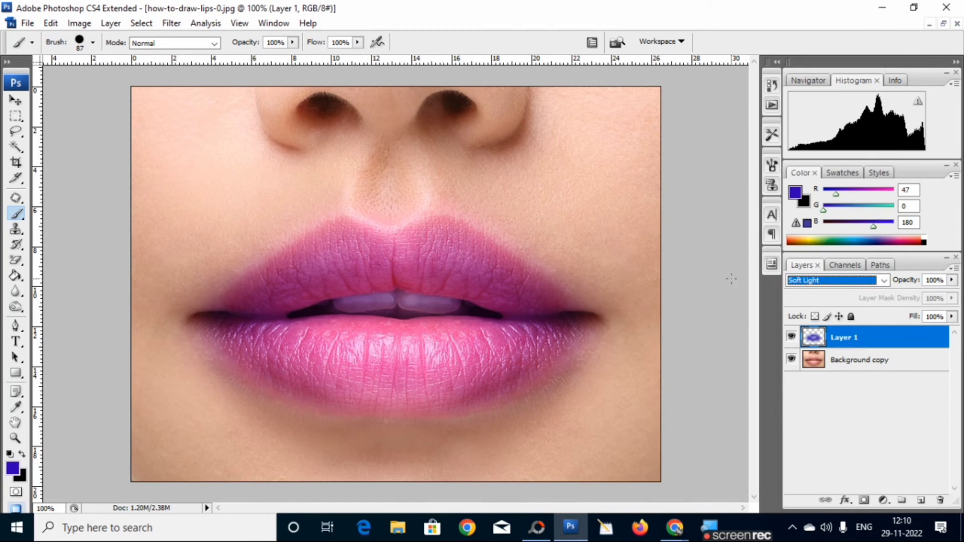
{"action": "left_click", "coordinate": [792, 337]}
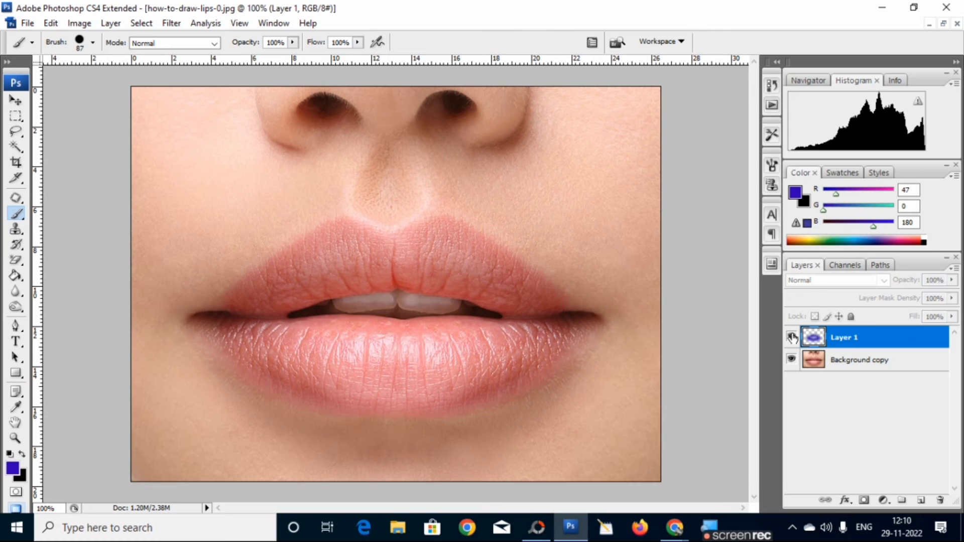
{"action": "left_click", "coordinate": [792, 337]}
{"action": "left_click", "coordinate": [792, 337]}
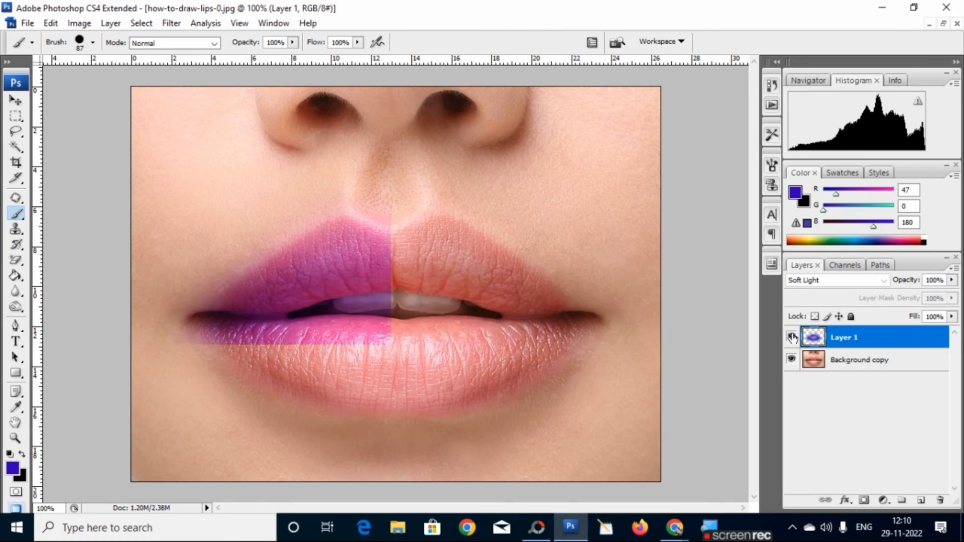